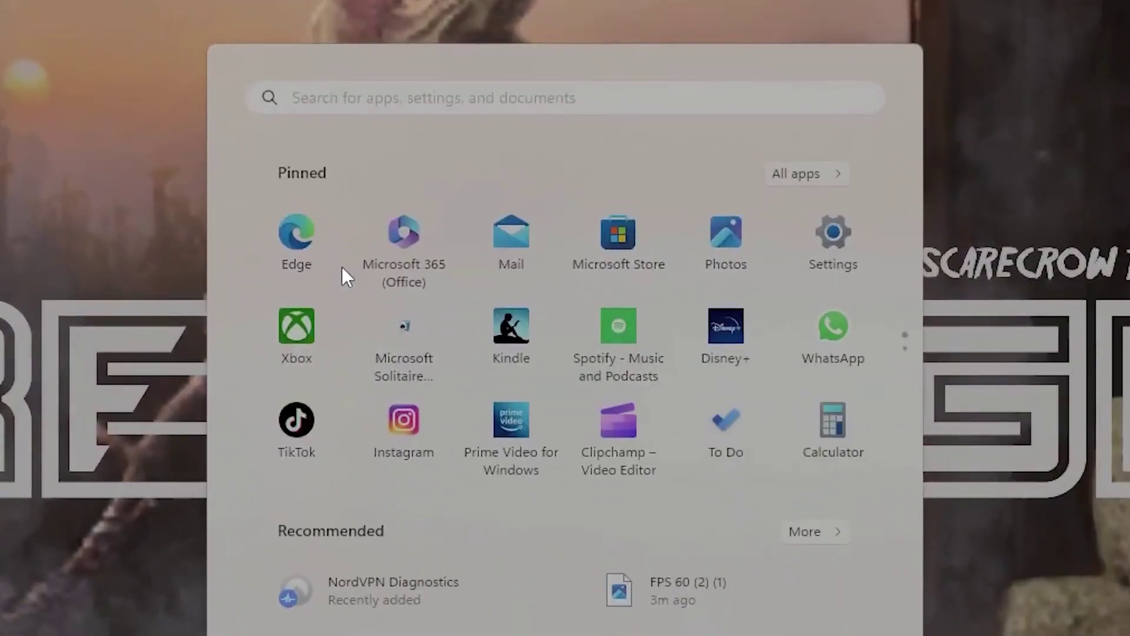
pyautogui.write('%appdata')
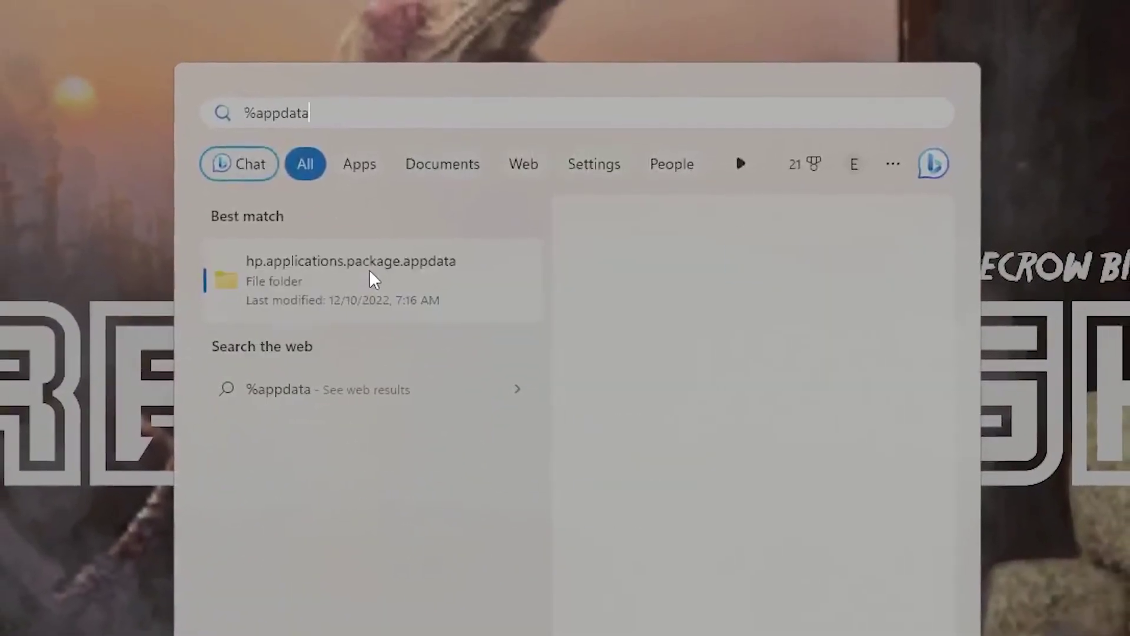
pyautogui.write('%')
# - Go from the search result up to AppData, then into Local > DeadByDaylight
pyautogui.press('Return')
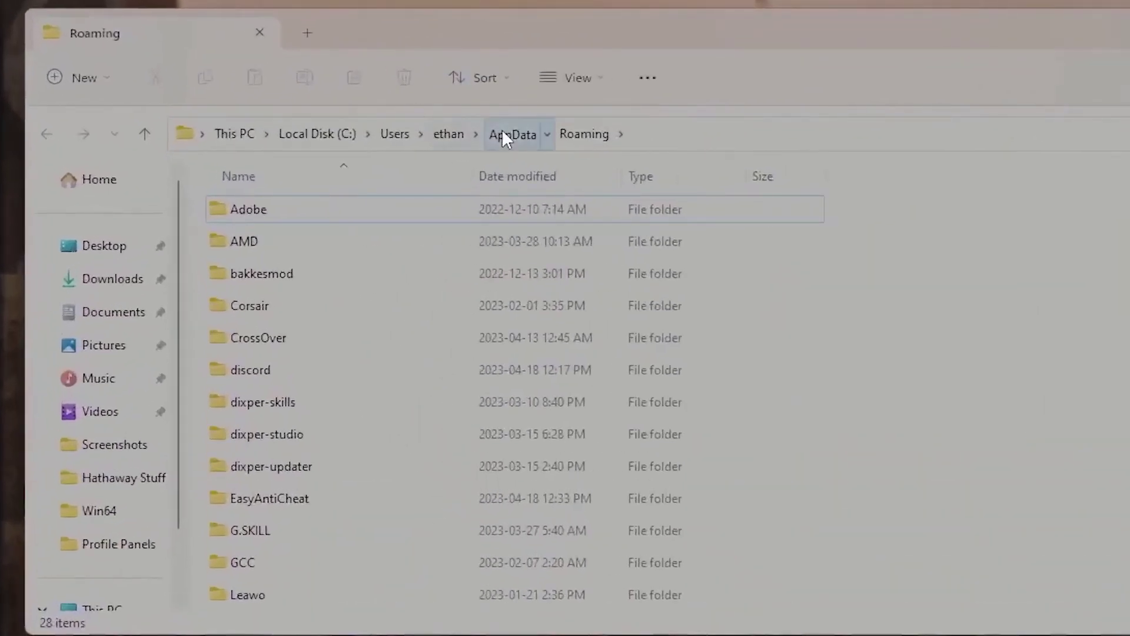
pyautogui.click(501, 138)
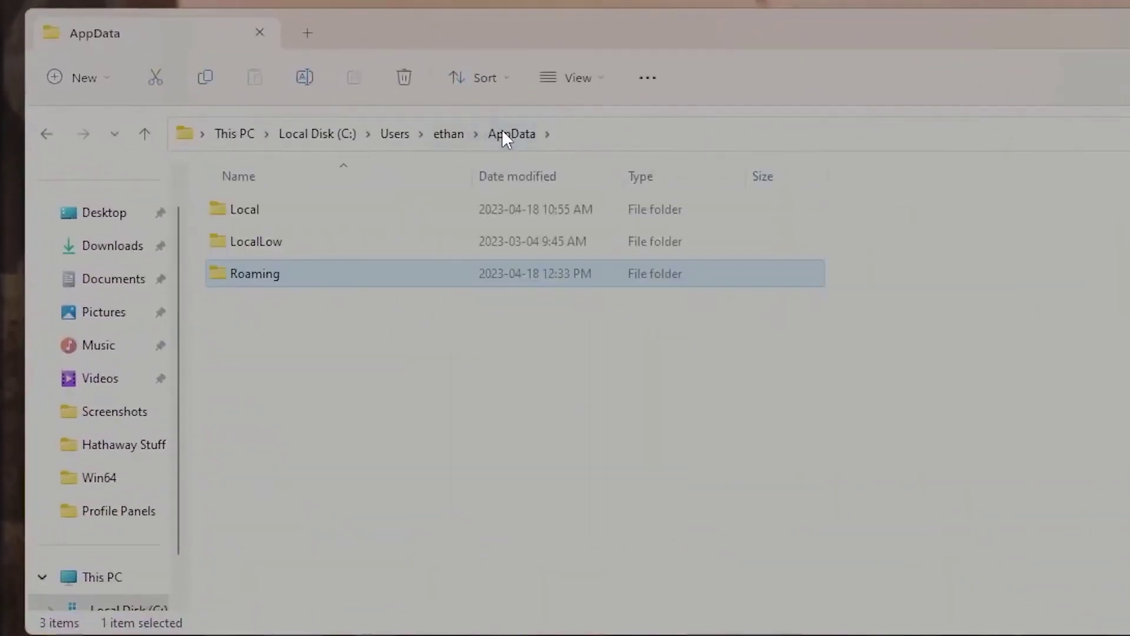
pyautogui.click(289, 219)
pyautogui.doubleClick(277, 234)
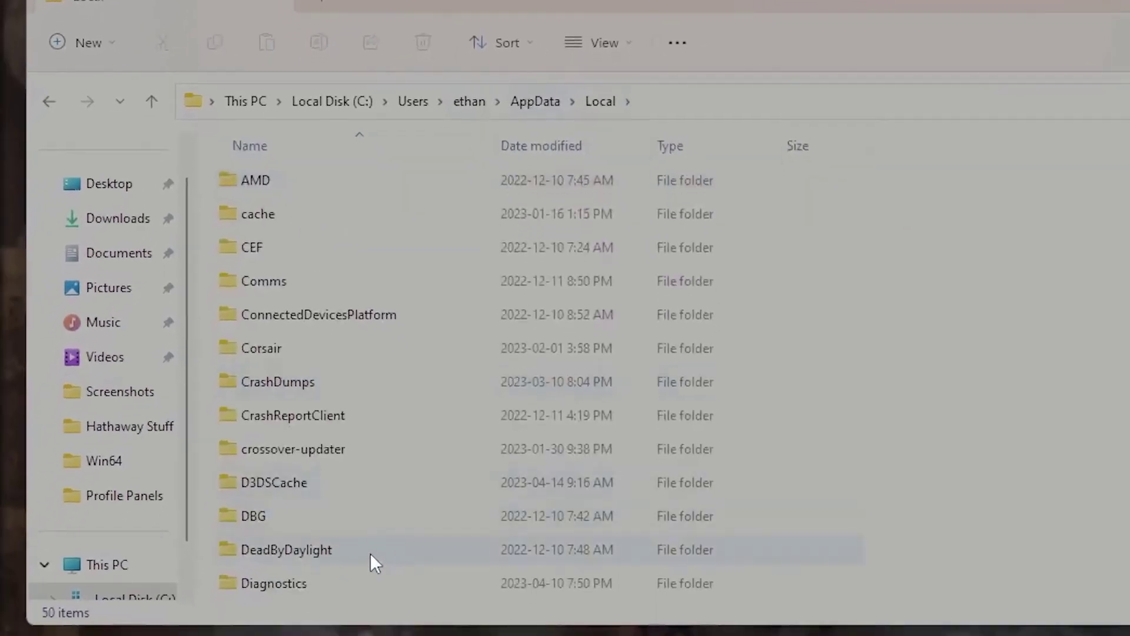
pyautogui.doubleClick(382, 544)
# - Open Saved > Config > WindowsClient, open GameUserSettings in Notepad, and select the FPSLimit=120 line
pyautogui.doubleClick(365, 274)
pyautogui.doubleClick(377, 245)
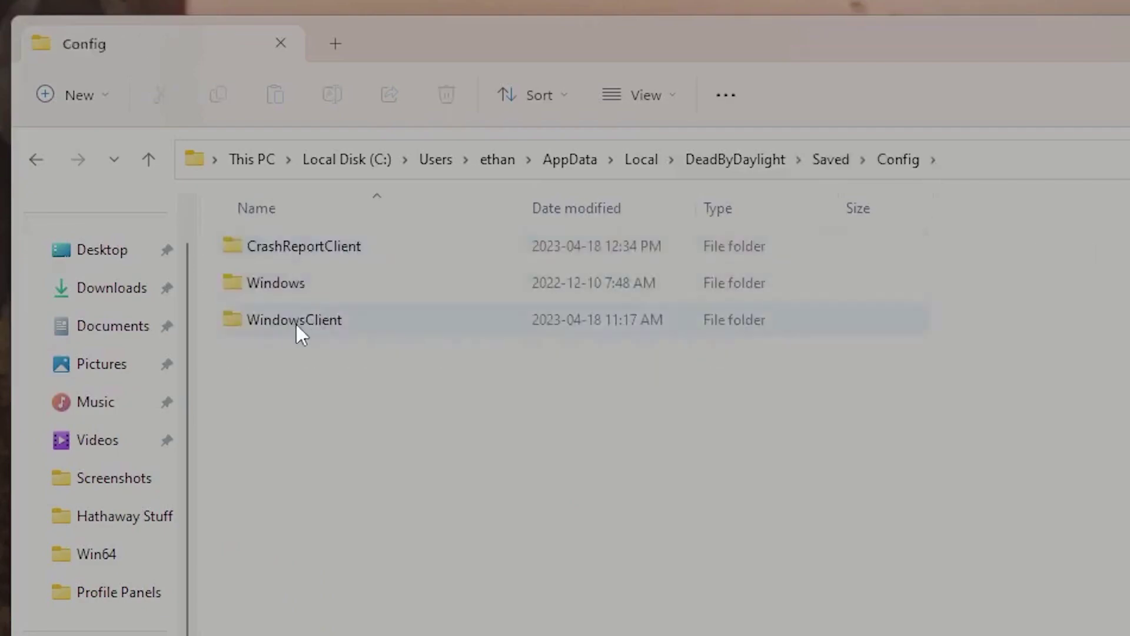
pyautogui.moveTo(232, 319)
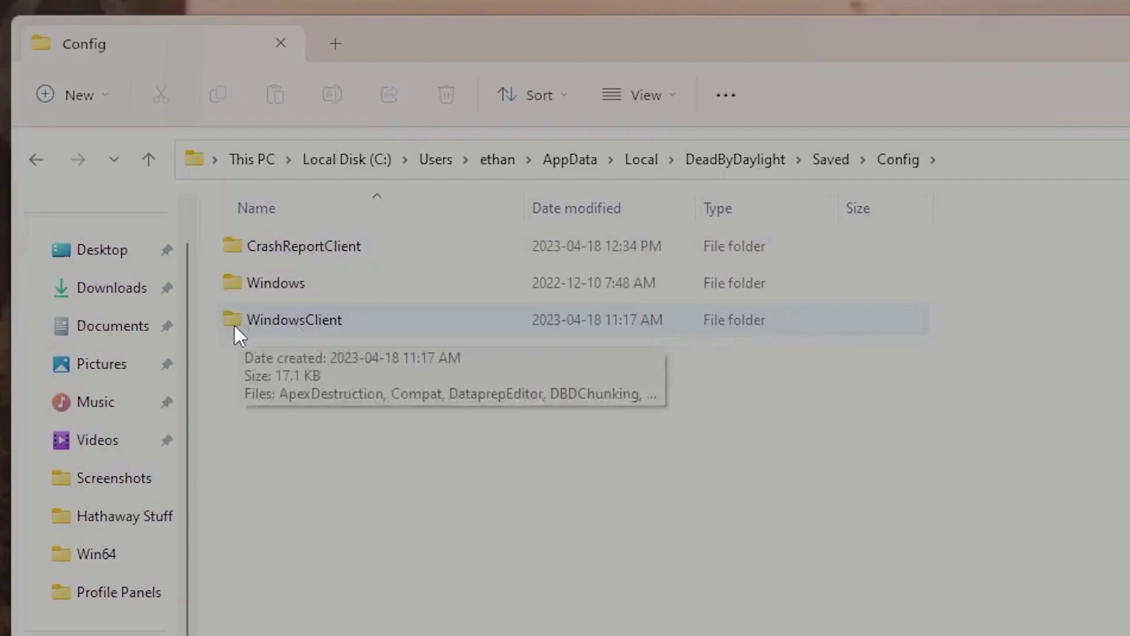
pyautogui.doubleClick(235, 323)
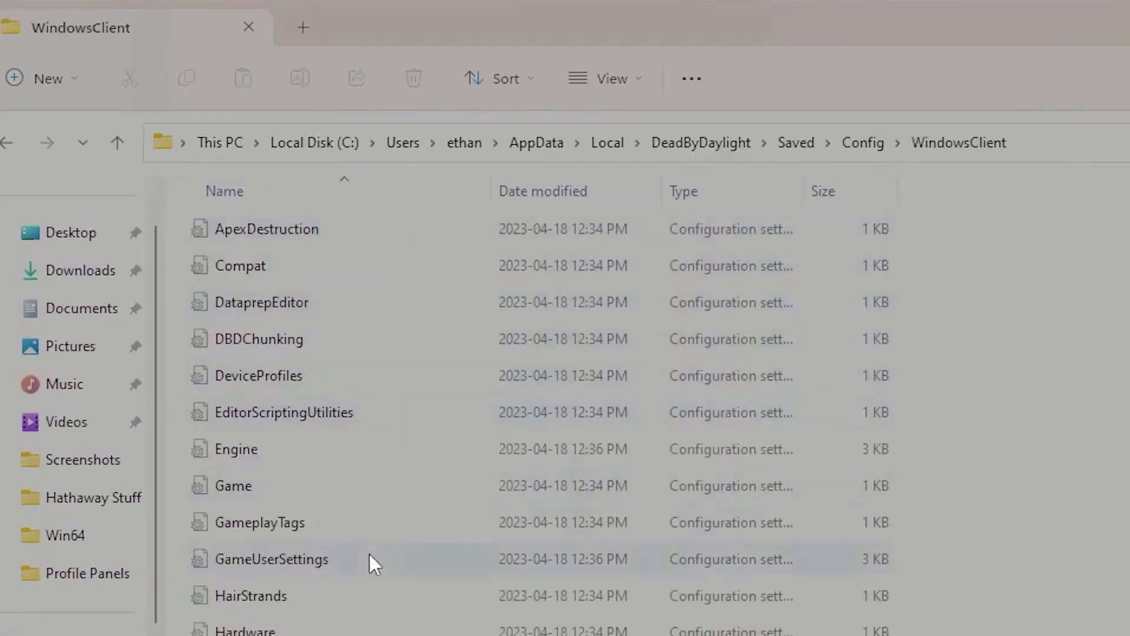
pyautogui.doubleClick(369, 553)
pyautogui.scroll(-1, 252, 256)
pyautogui.scroll(-1, 252, 258)
pyautogui.scroll(-1, 253, 256)
pyautogui.scroll(-2, 253, 257)
pyautogui.tripleClick(40, 365)
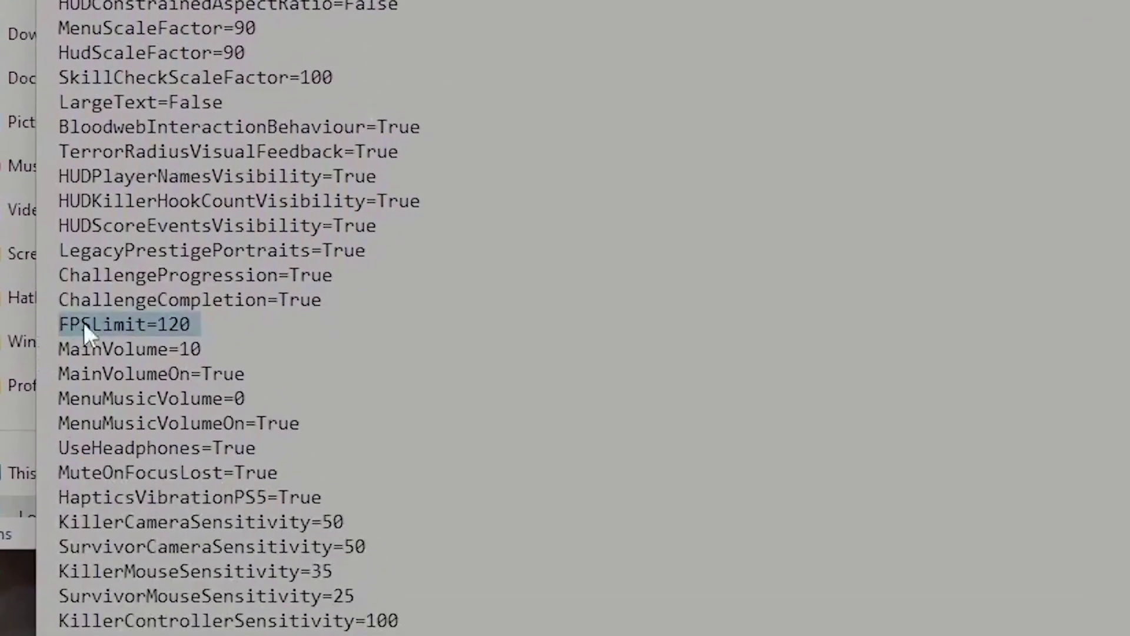
pyautogui.scroll(-2, 200, 334)
pyautogui.scroll(-2, 200, 335)
pyautogui.scroll(-2, 200, 333)
pyautogui.scroll(-1, 204, 323)
pyautogui.scroll(-3, 204, 323)
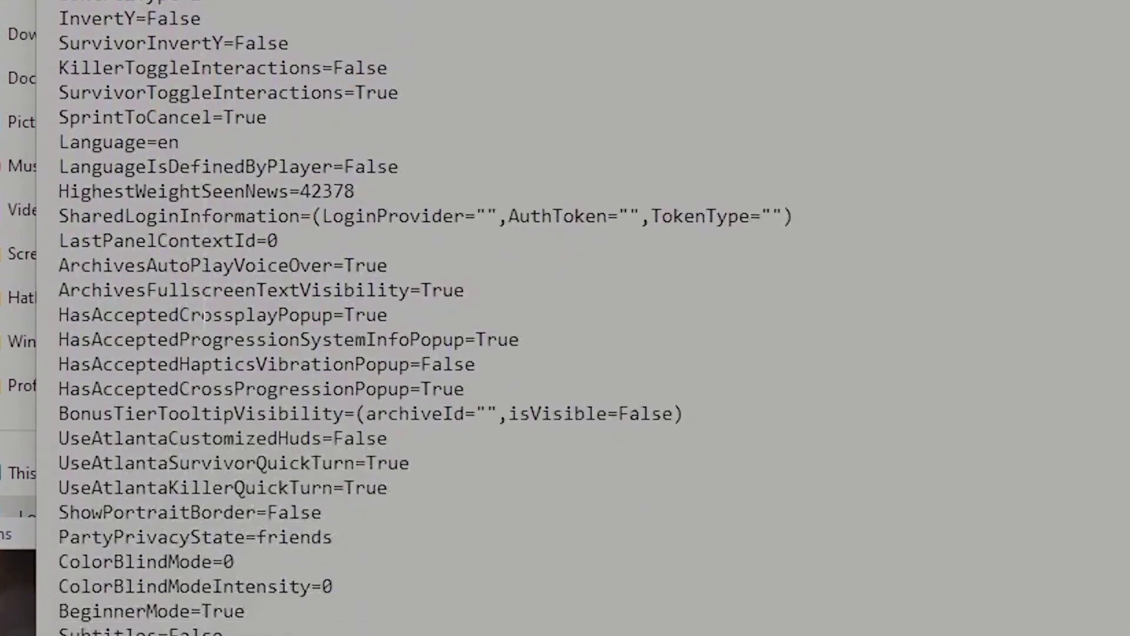
pyautogui.scroll(-2, 204, 324)
pyautogui.scroll(-1, 205, 219)
pyautogui.scroll(-1, 354, 318)
pyautogui.scroll(-2, 353, 318)
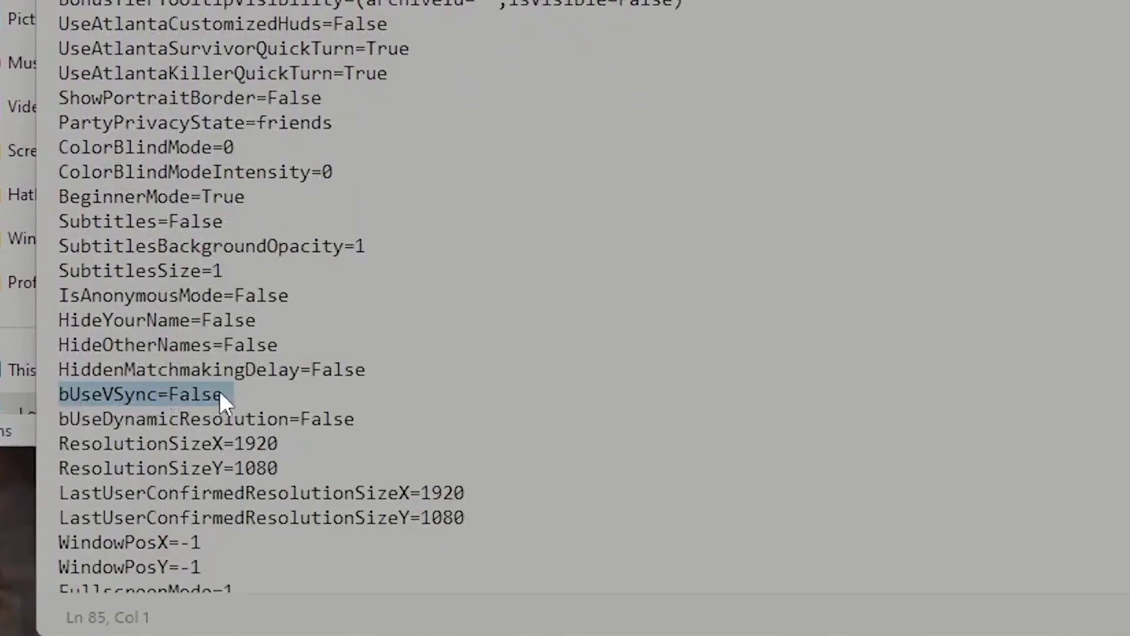
pyautogui.scroll(-2, 220, 391)
pyautogui.scroll(-1, 221, 391)
pyautogui.scroll(-1, 220, 391)
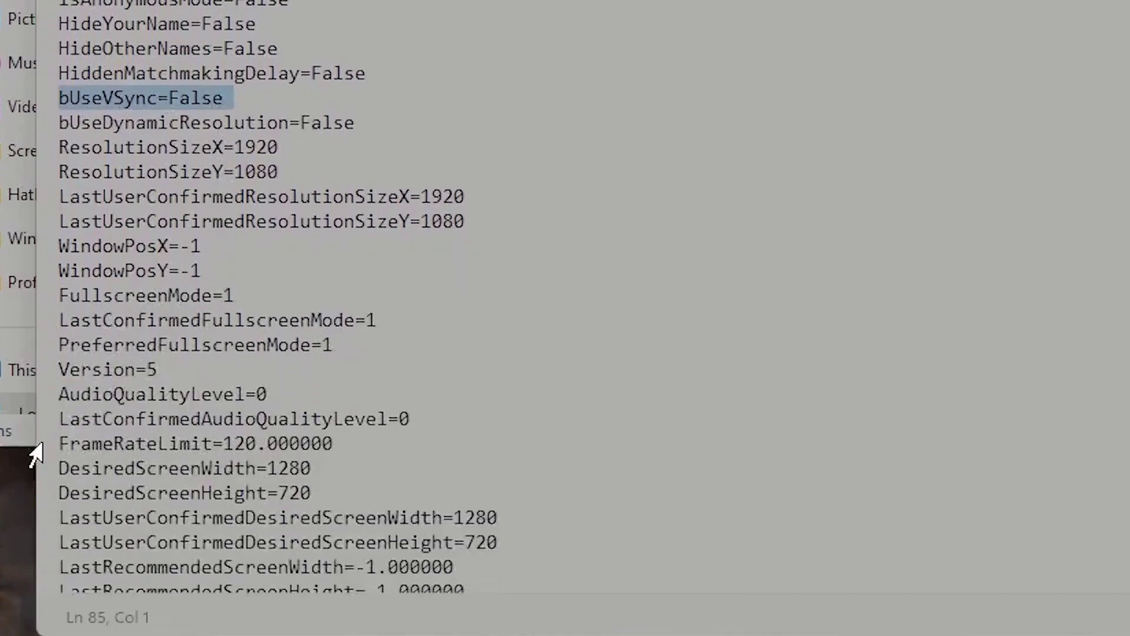